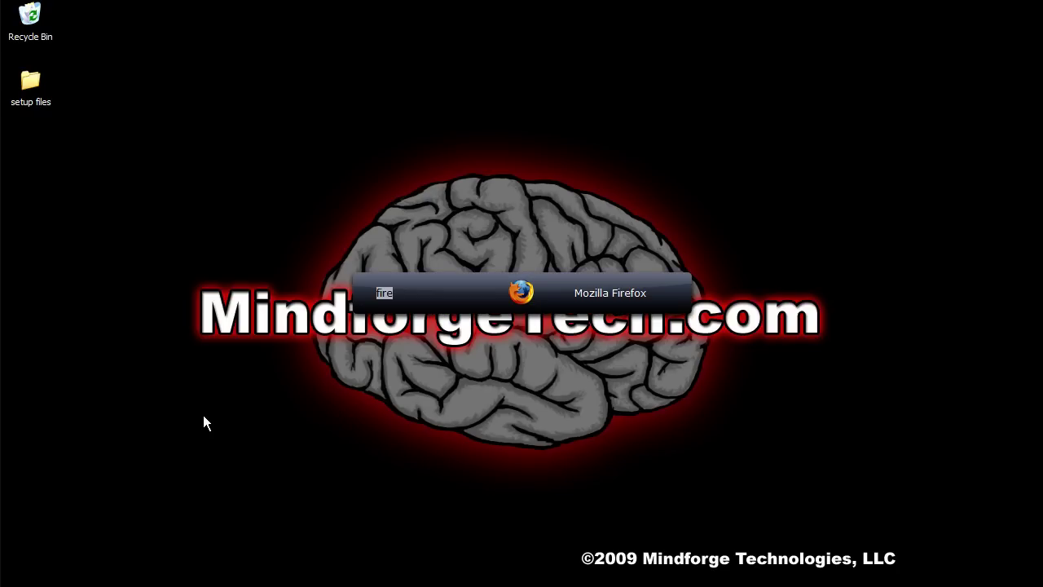
key(alt+space)
key(alt+space)
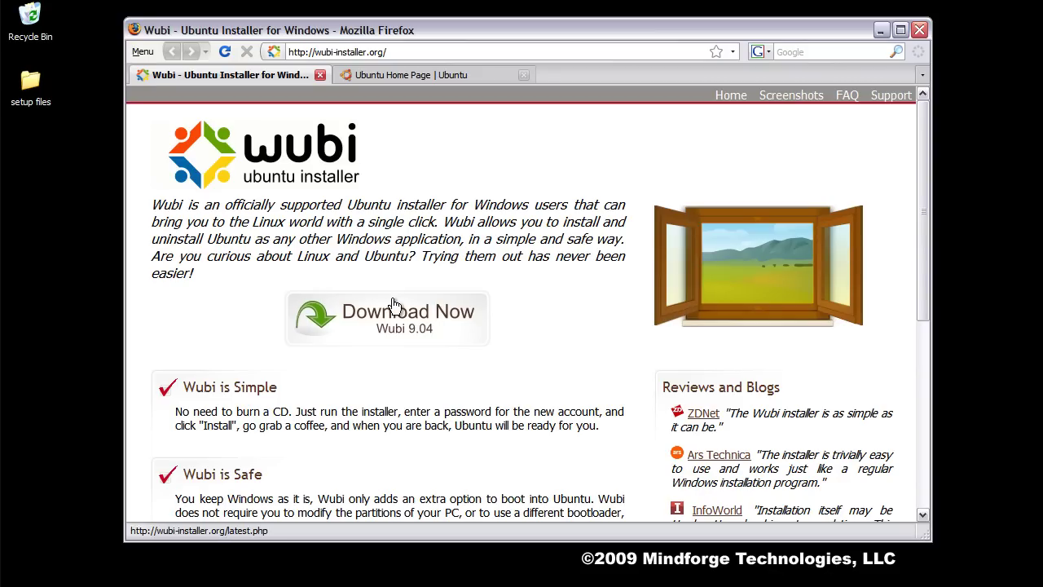
Step: Launch Firefox, save wubi.exe from the Wubi site, and switch to the Ubuntu Home Page tab
click(434, 321)
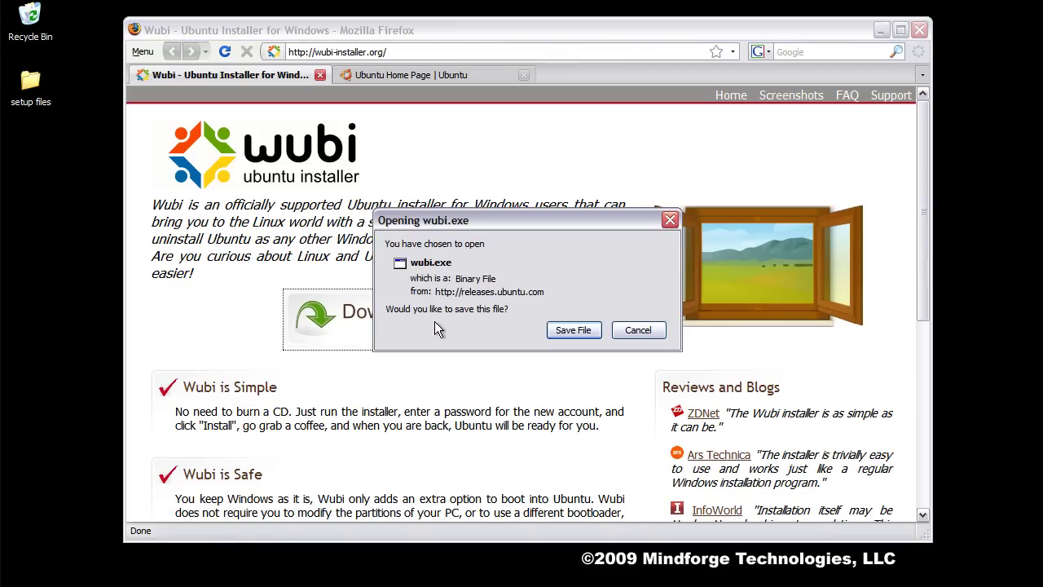
click(573, 330)
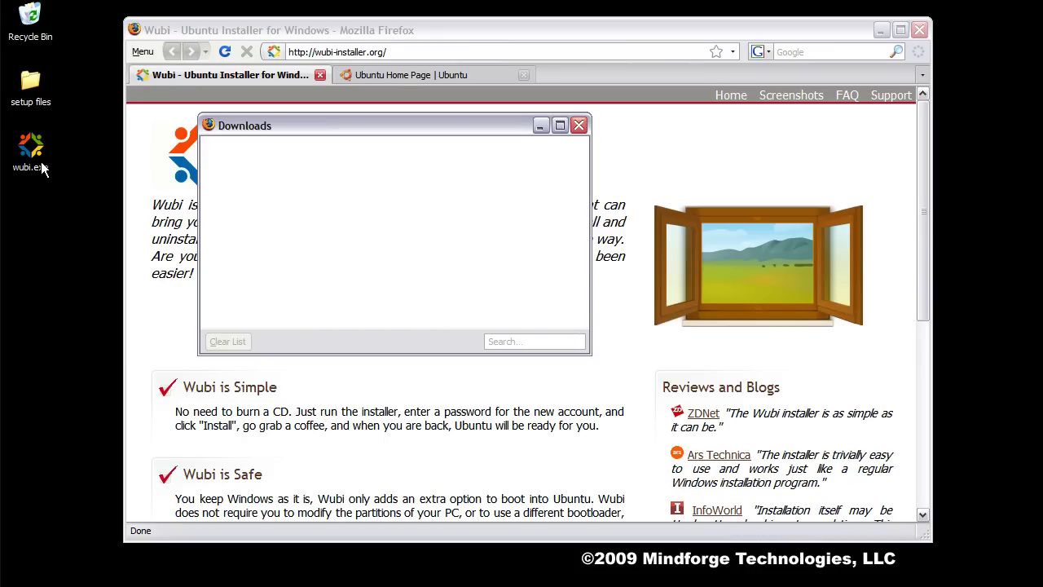
click(581, 127)
click(412, 74)
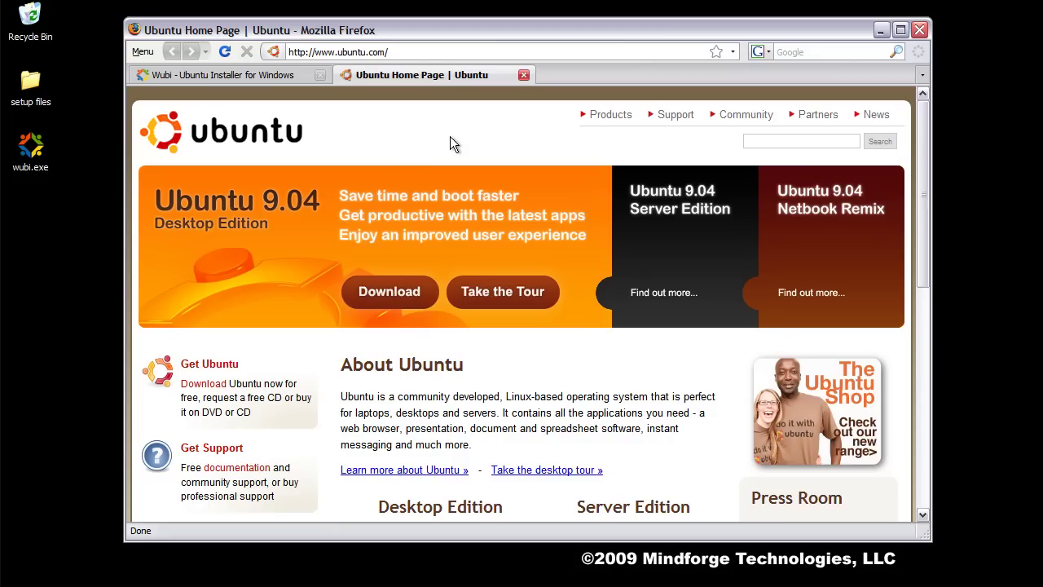
mouse_move(823, 230)
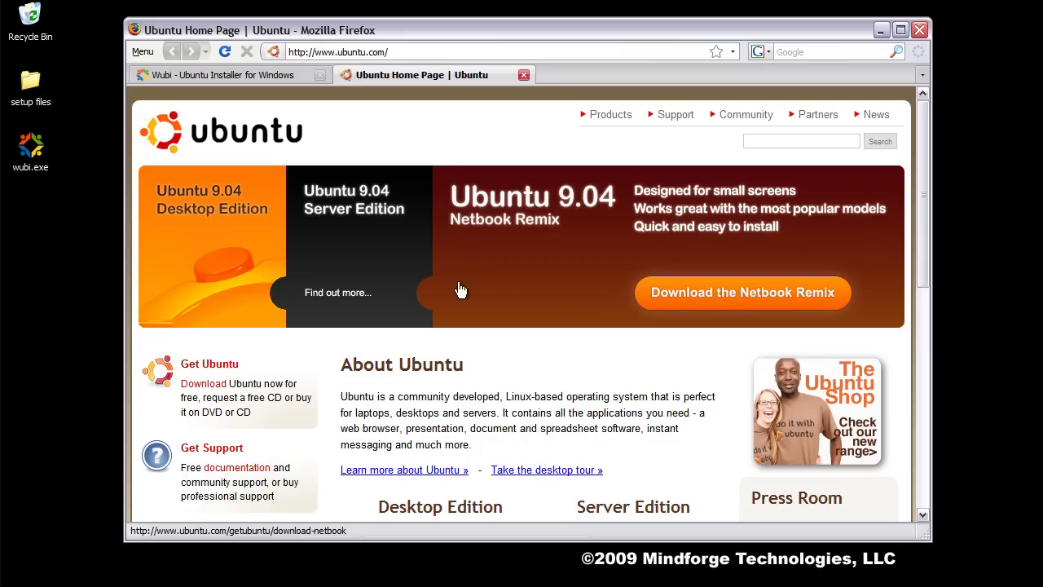
mouse_move(485, 241)
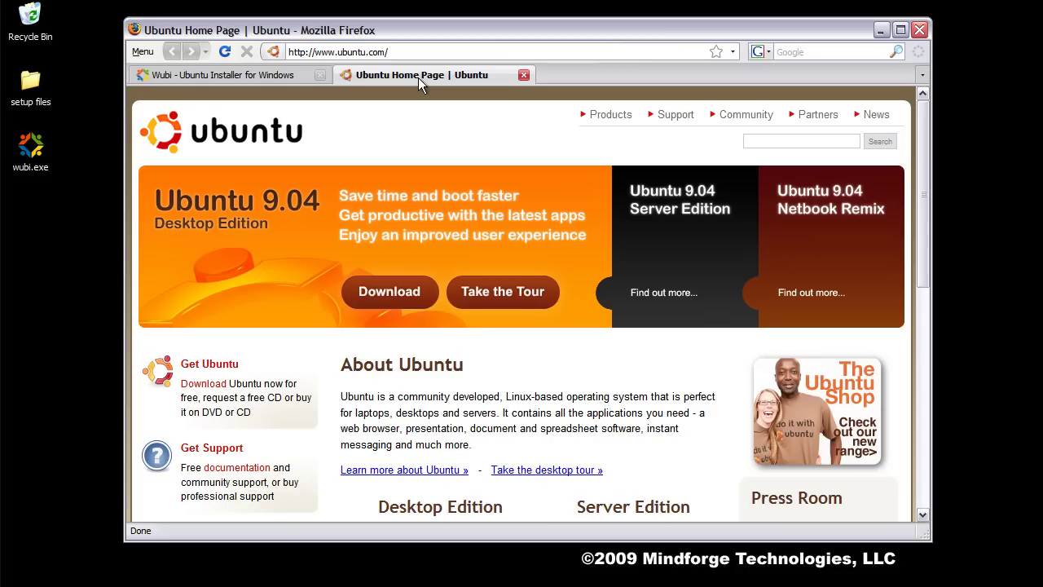
Step: Quit Firefox, run wubi.exe past the Security Warning, and centre the Xubuntu Menu
click(924, 32)
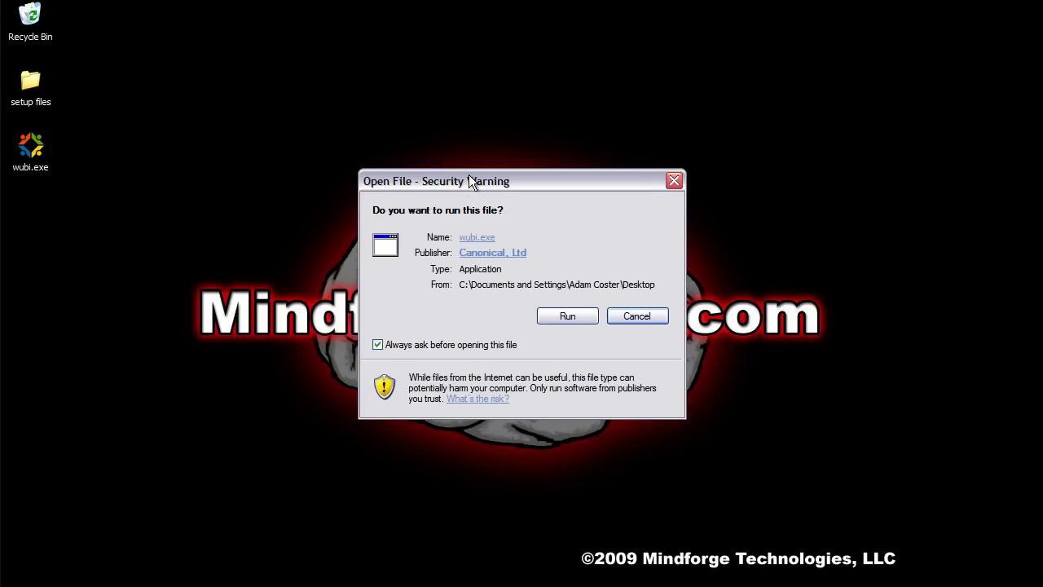
drag(468, 181, 501, 44)
click(585, 187)
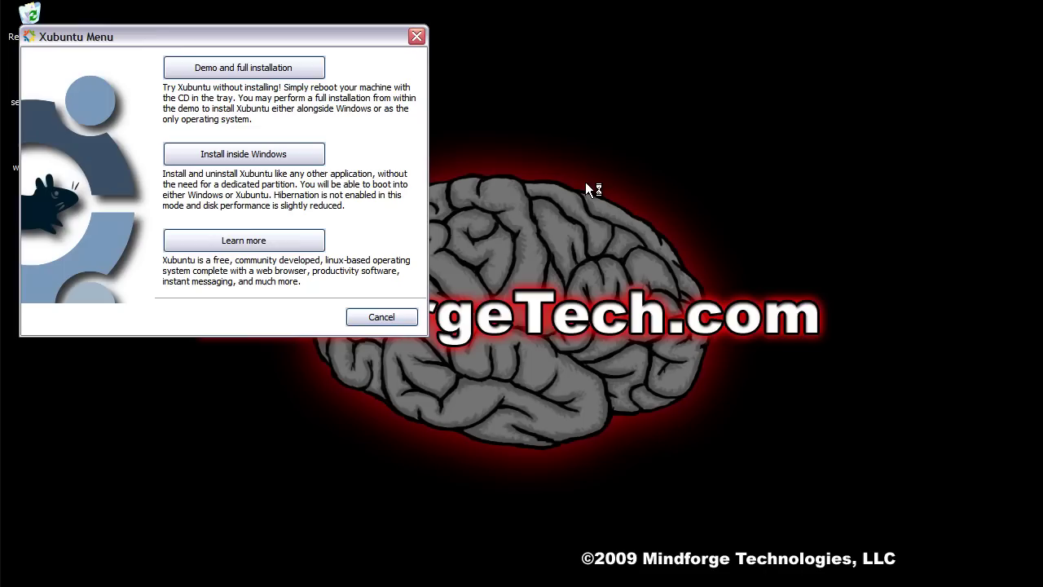
drag(292, 34, 572, 54)
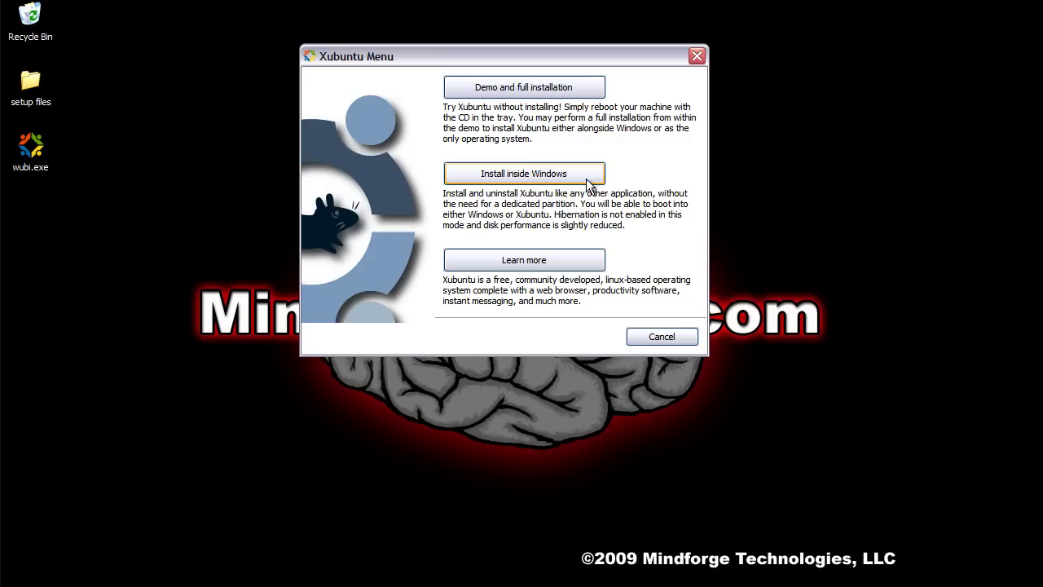
Step: Choose to install inside Windows on drive C: with a 3GB installation size
click(540, 172)
drag(563, 55, 502, 154)
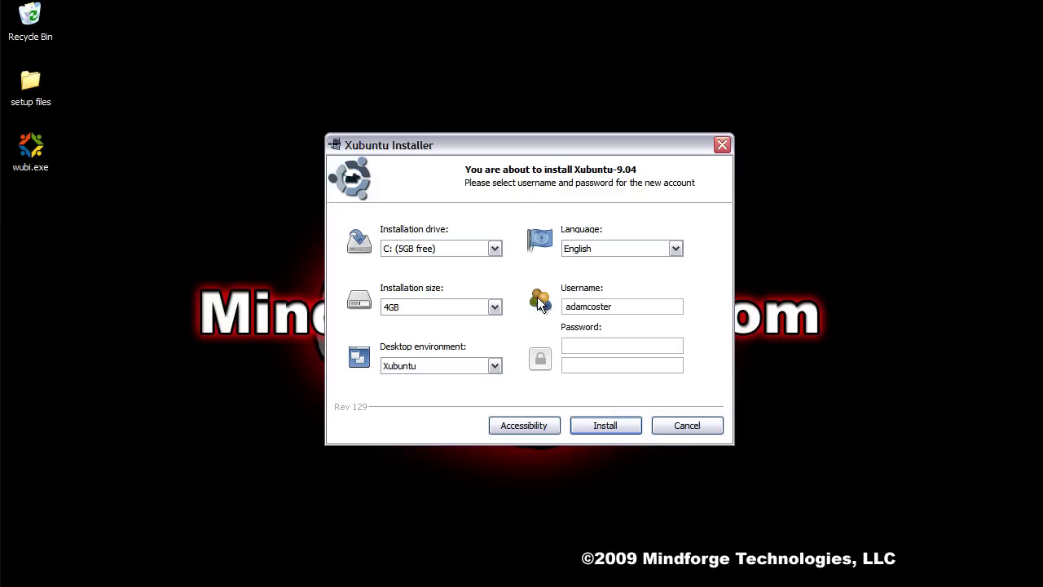
drag(522, 155, 539, 100)
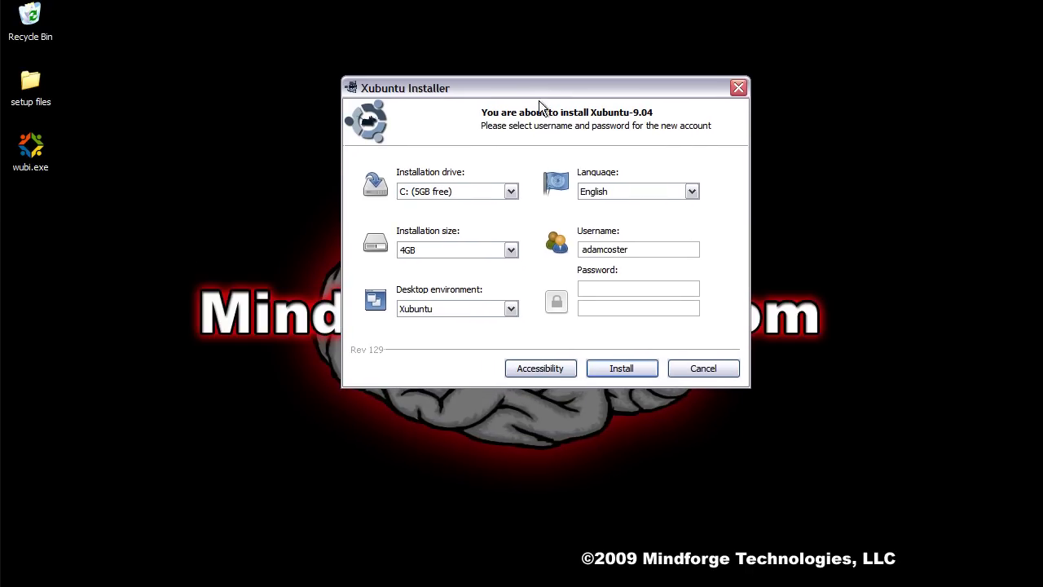
click(510, 192)
click(510, 192)
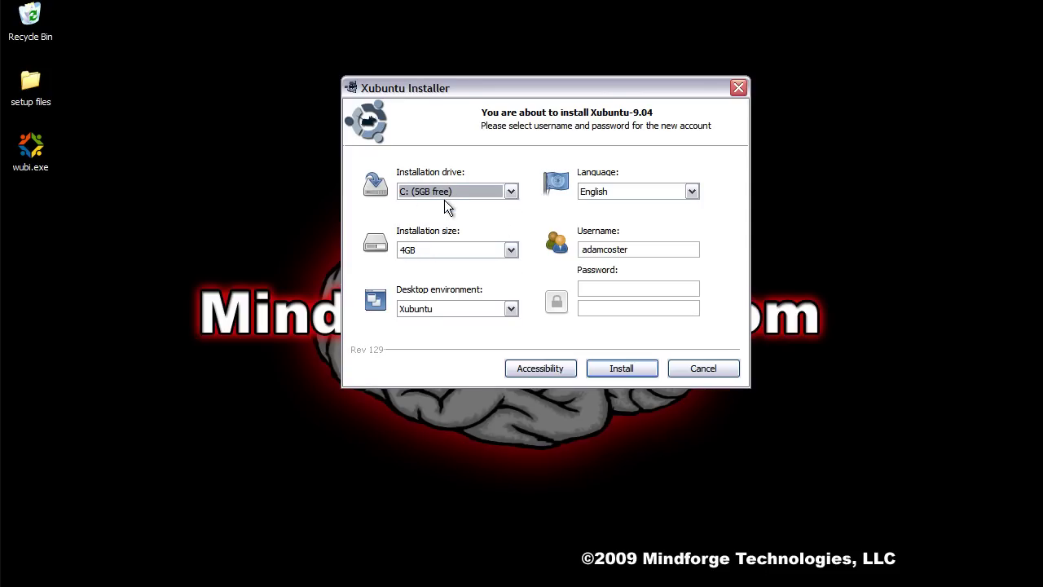
click(511, 251)
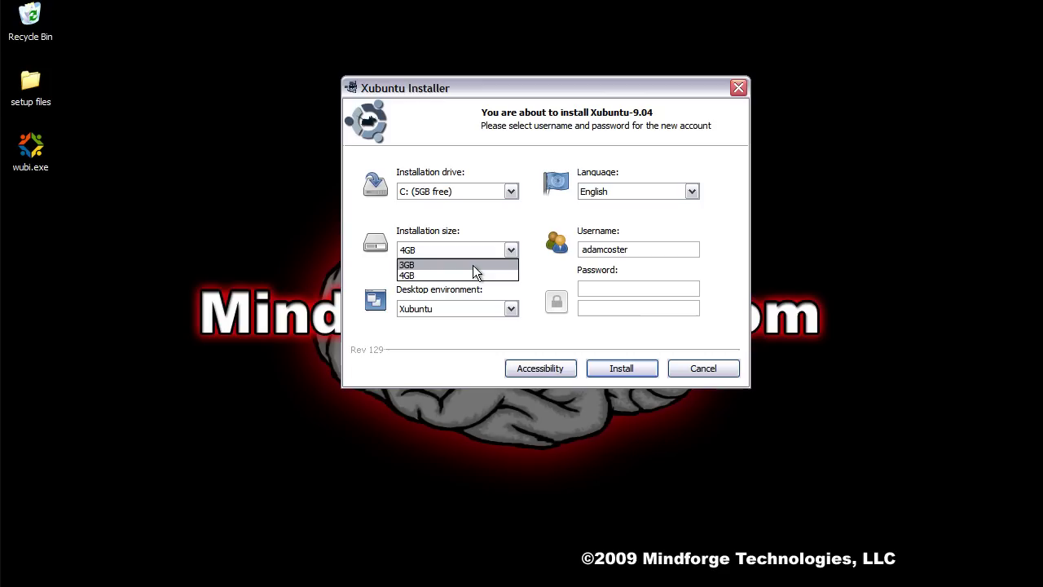
click(472, 265)
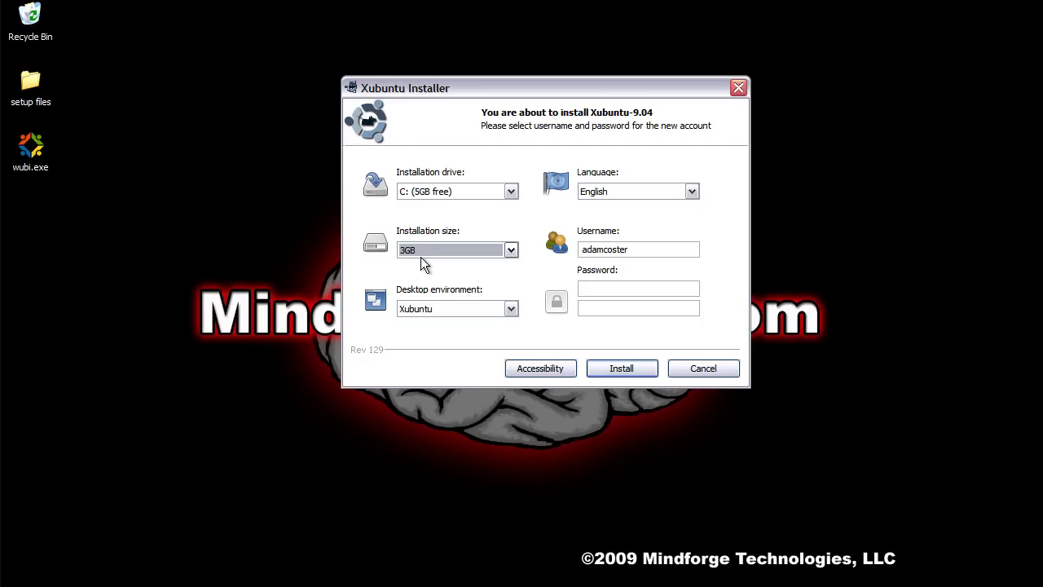
Step: Keep Xubuntu as the desktop environment and English as the language
click(511, 309)
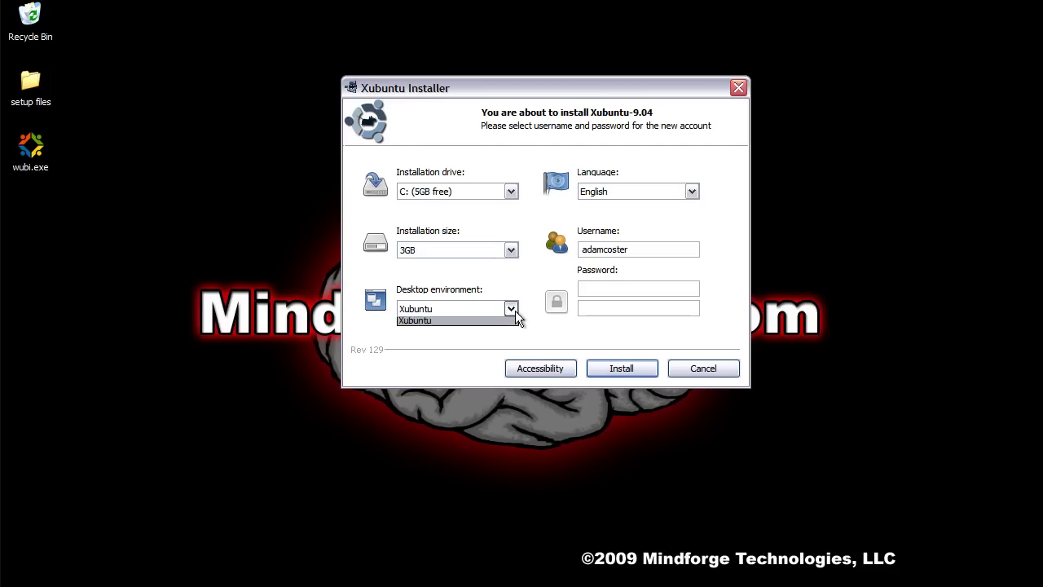
click(457, 325)
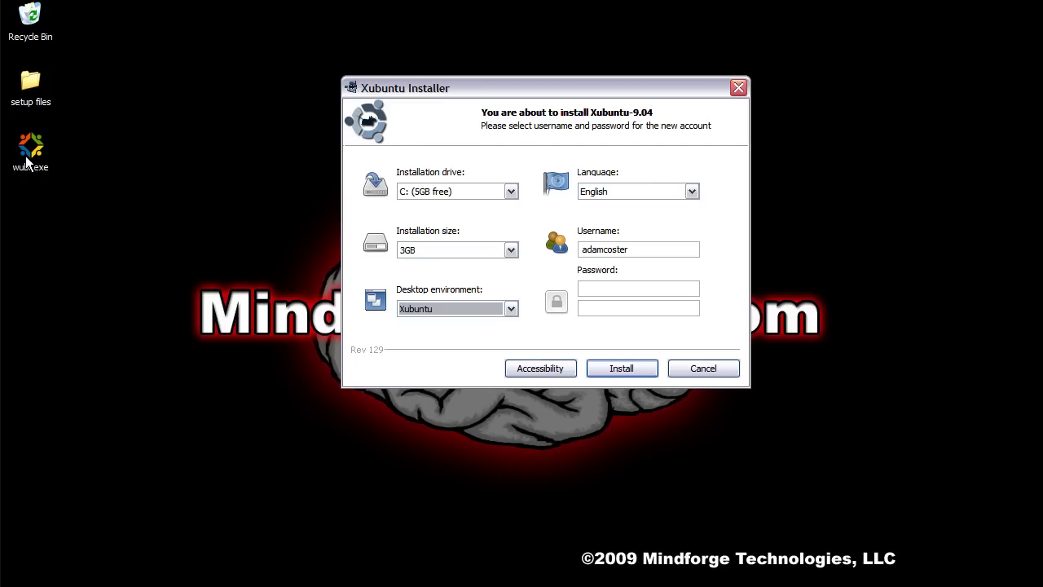
click(511, 310)
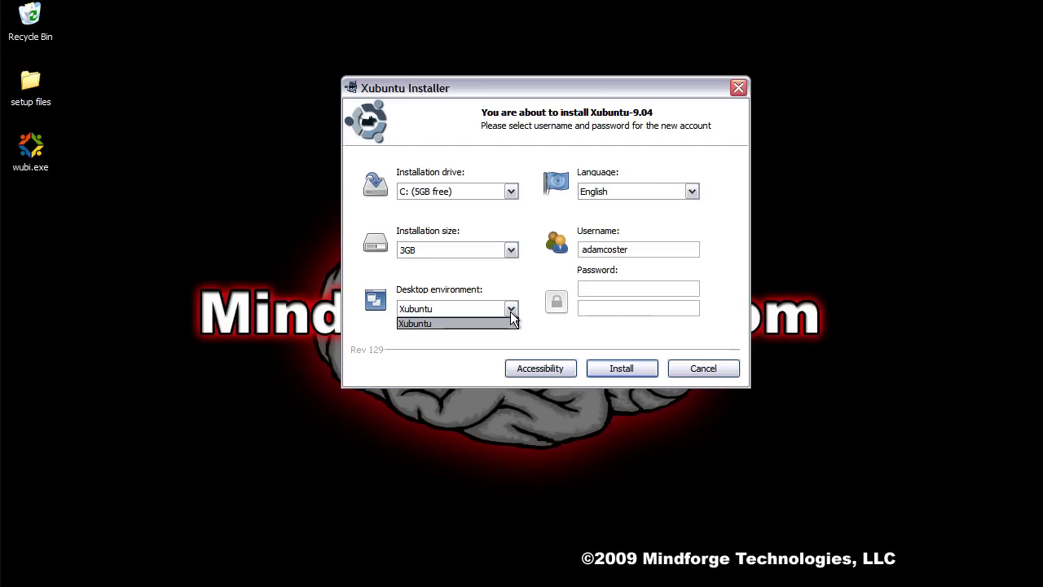
click(511, 311)
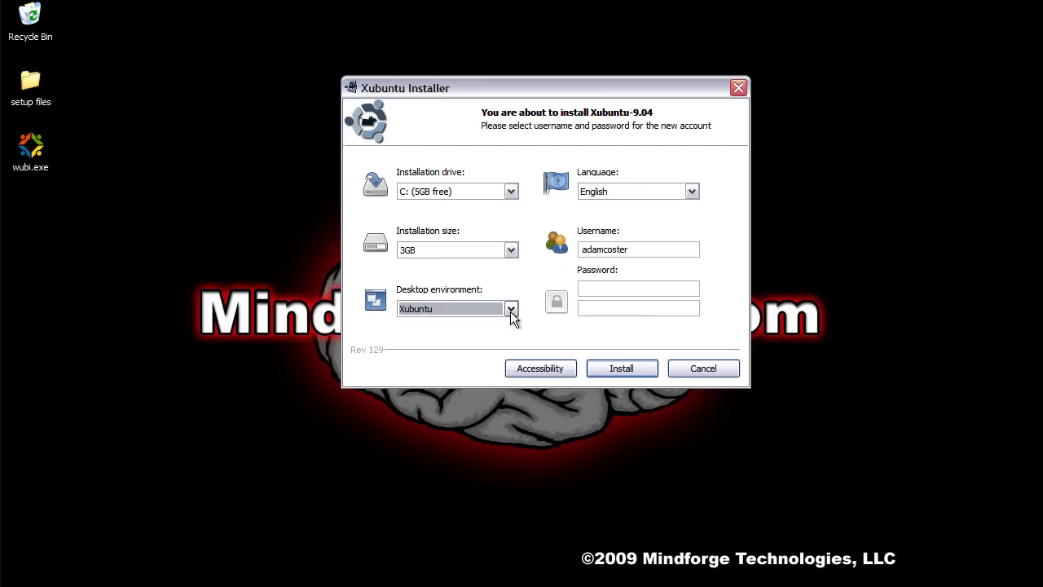
click(693, 193)
click(692, 193)
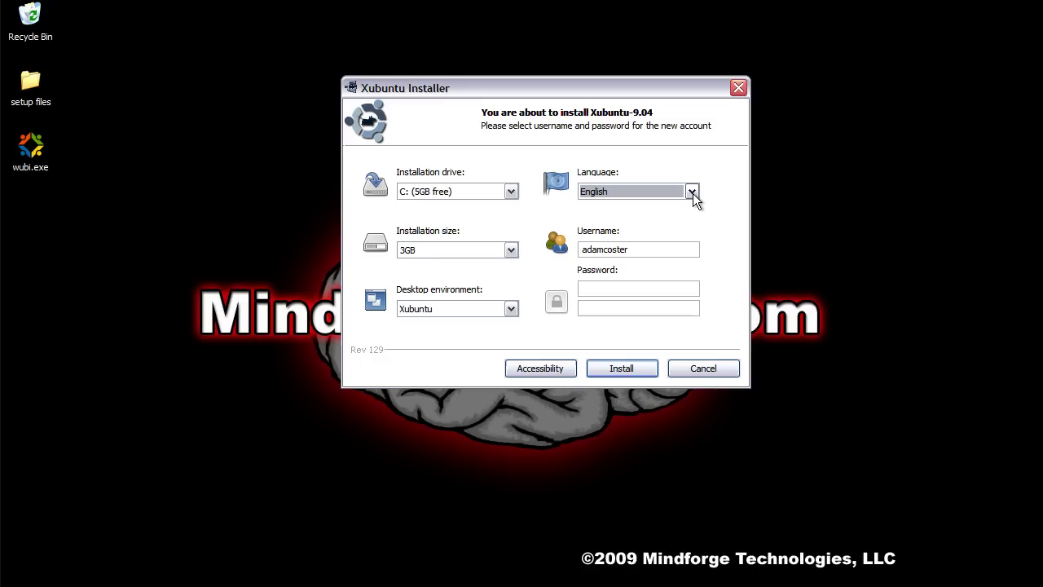
Step: Enter the new account's password and confirm it in the second field
click(653, 248)
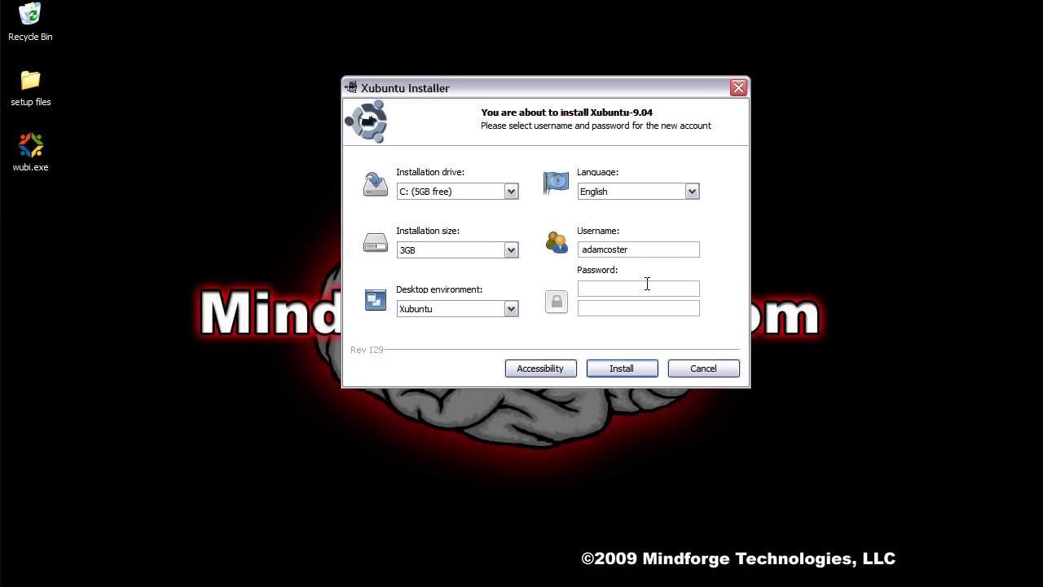
click(646, 282)
text(••••)
key(Tab)
text(••••)
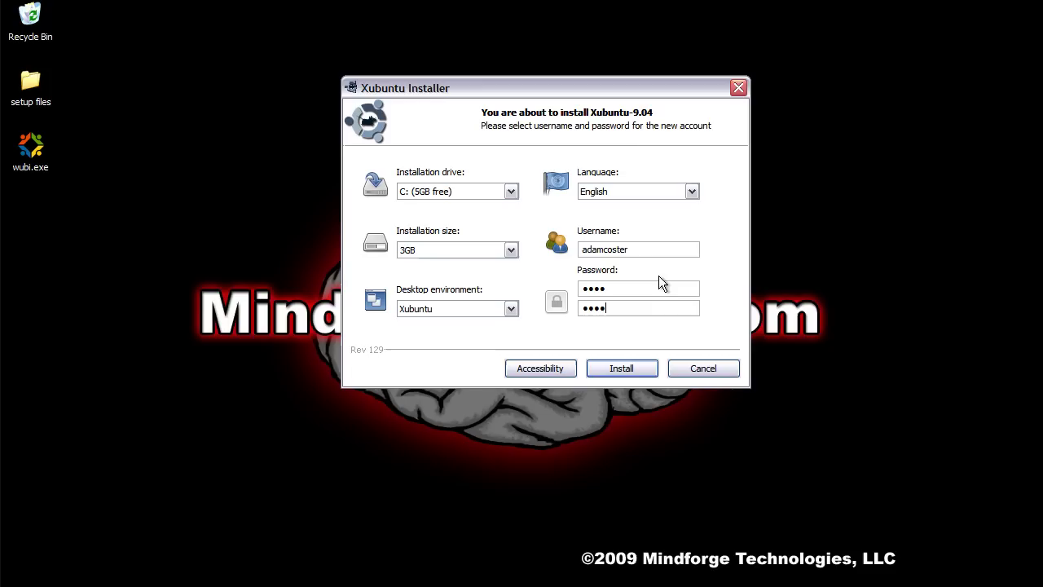
drag(576, 87, 541, 150)
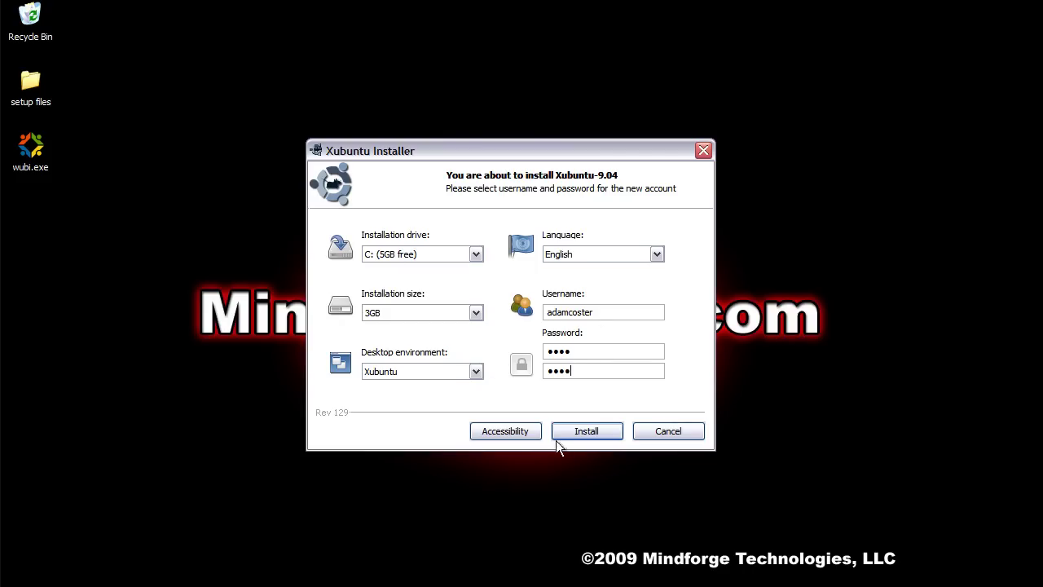
Step: Install Xubuntu-9.04, then choose Reboot now and finish setup to restart
click(597, 436)
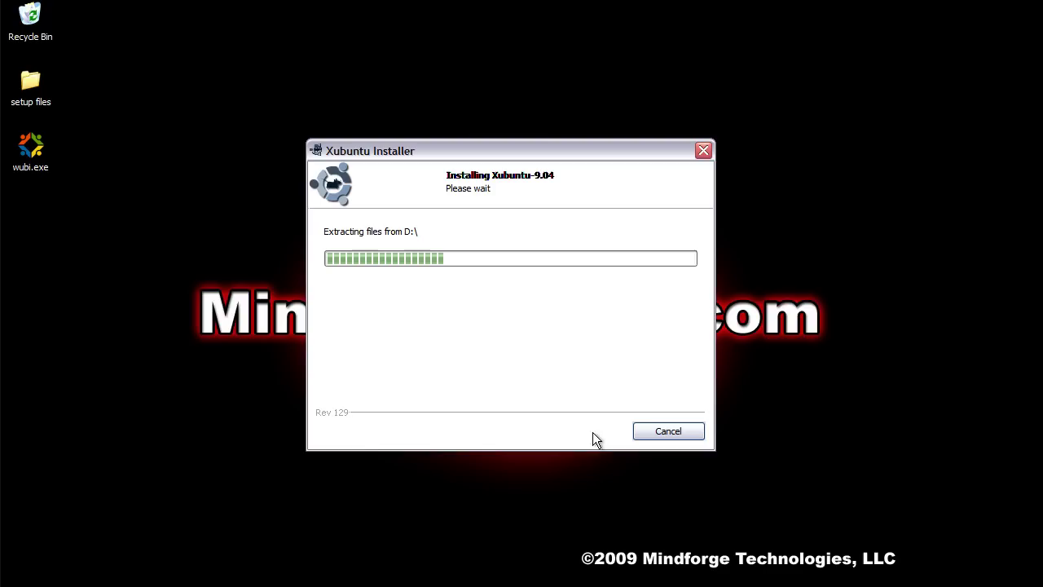
drag(527, 154, 547, 52)
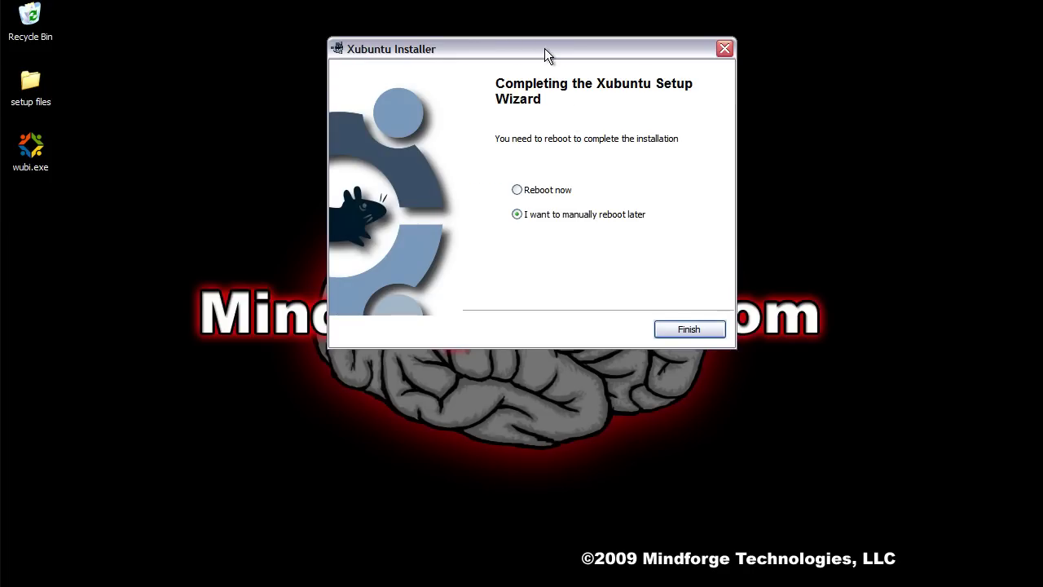
drag(544, 49, 545, 83)
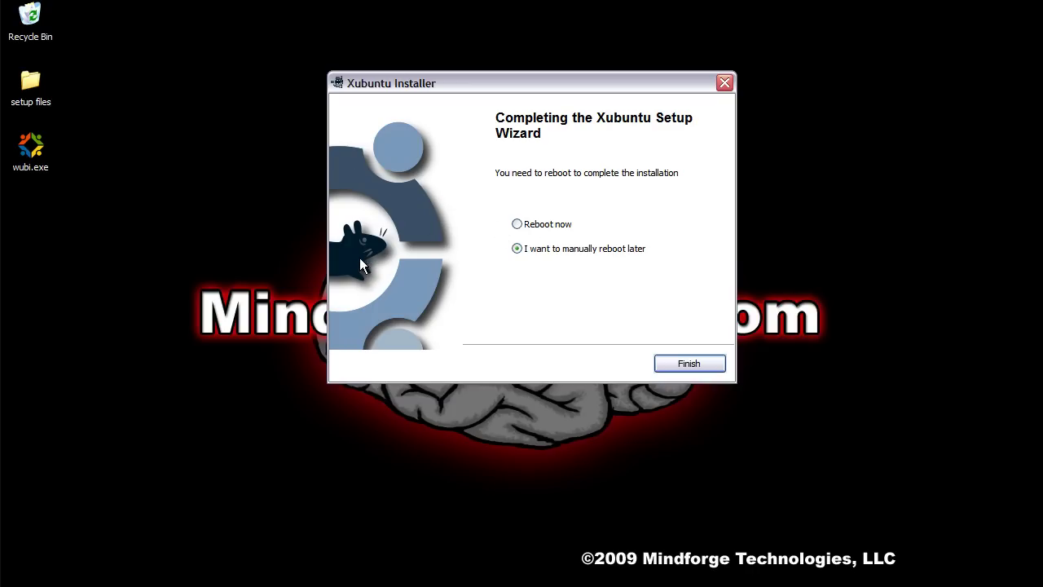
click(551, 231)
click(683, 367)
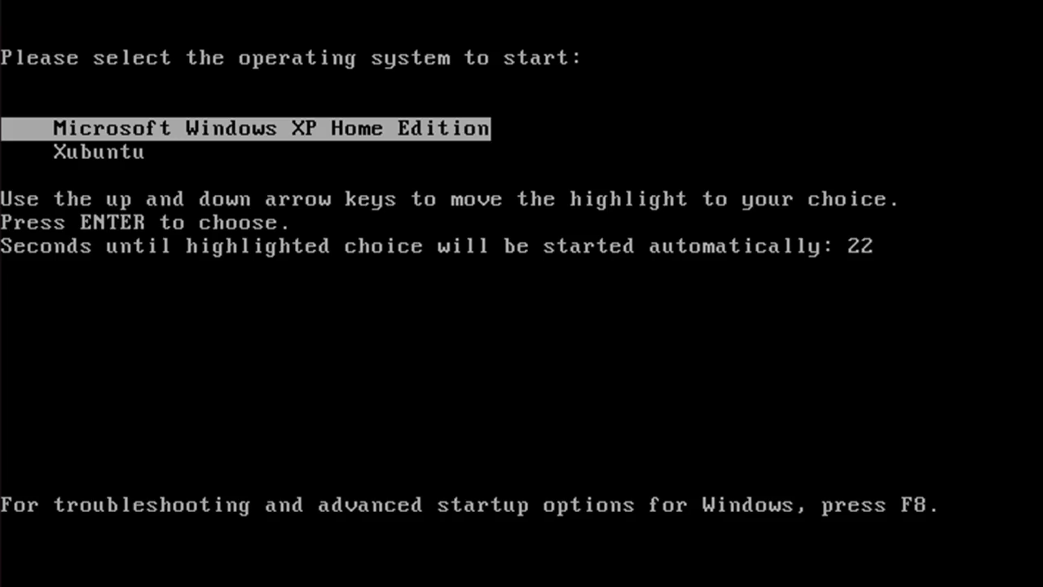
key(Down)
key(Up)
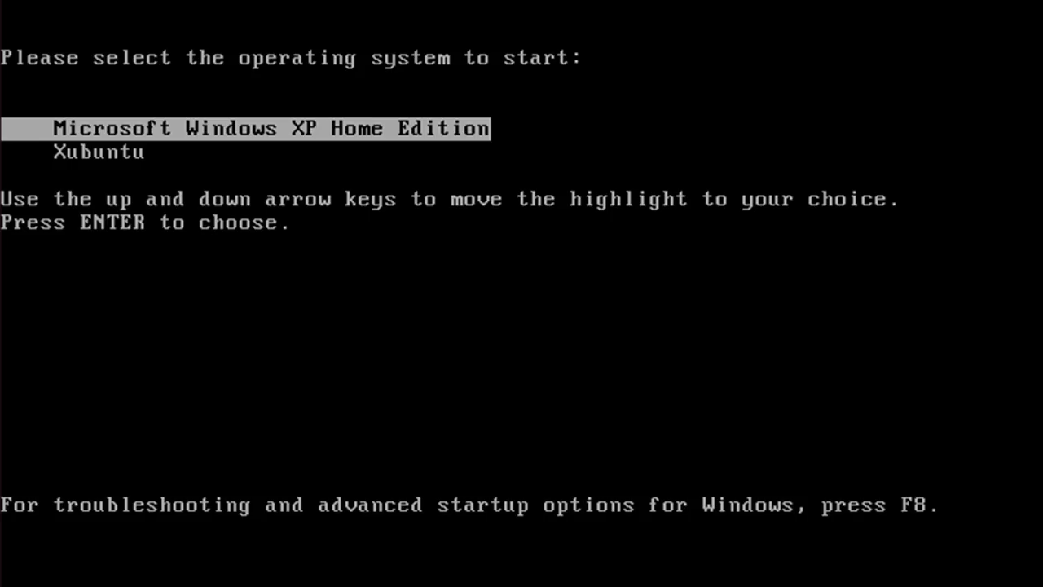
key(Down)
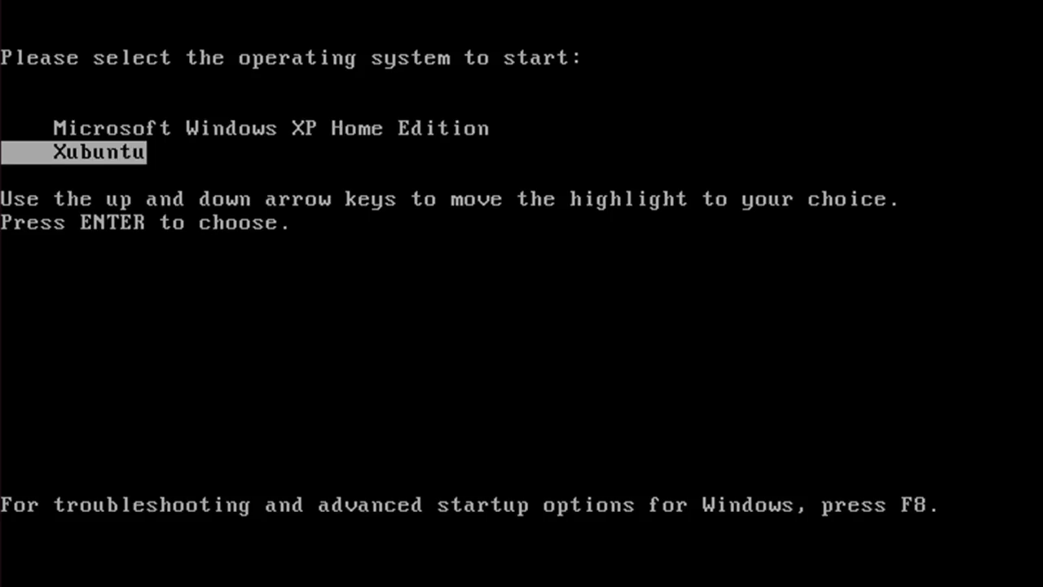
key(Up)
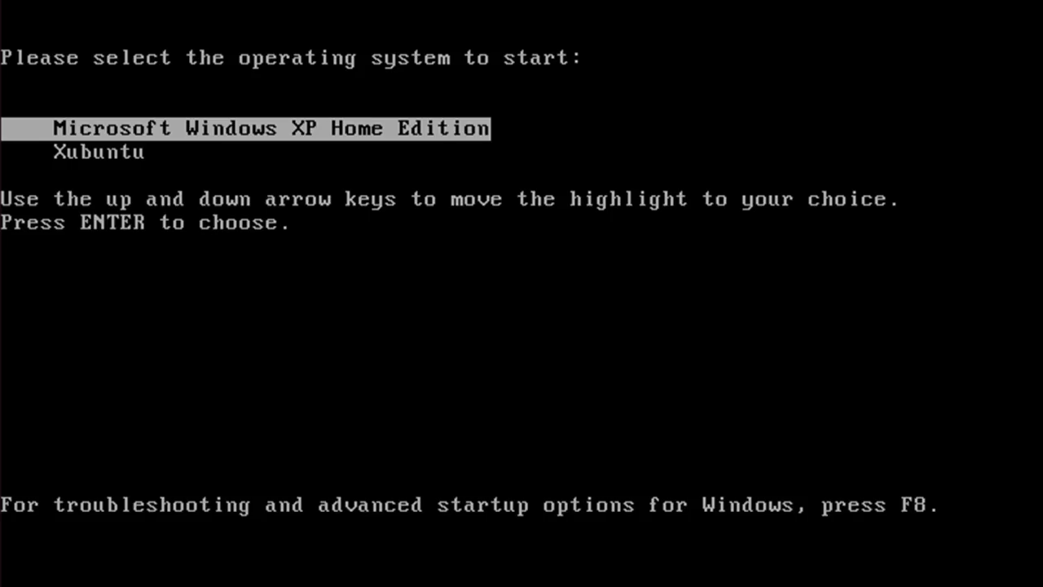
key(Down)
key(Up)
key(Down)
key(Up)
key(Down)
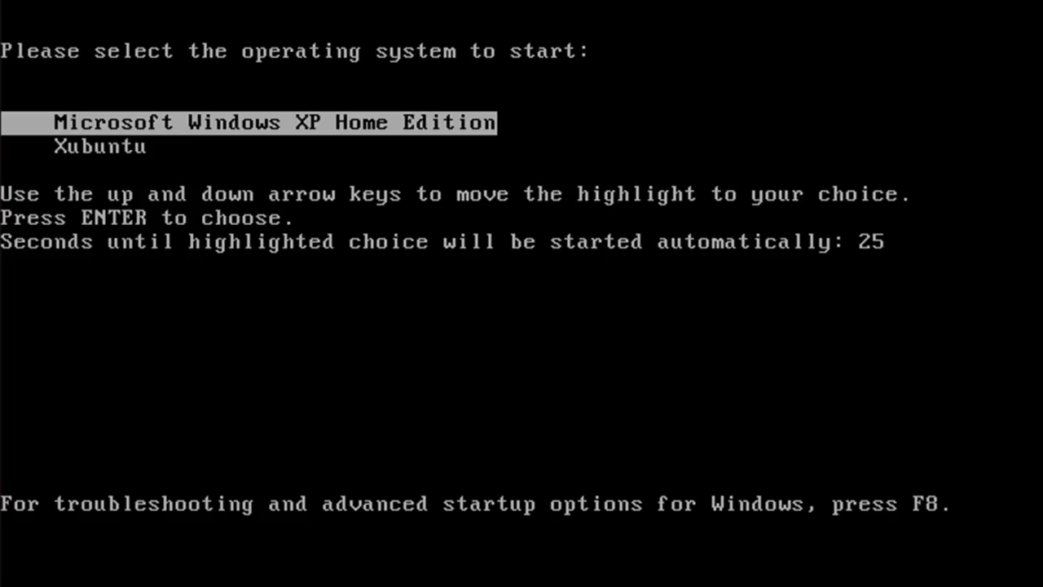
Step: Select Xubuntu in the Windows Boot Manager and boot it
key(Down)
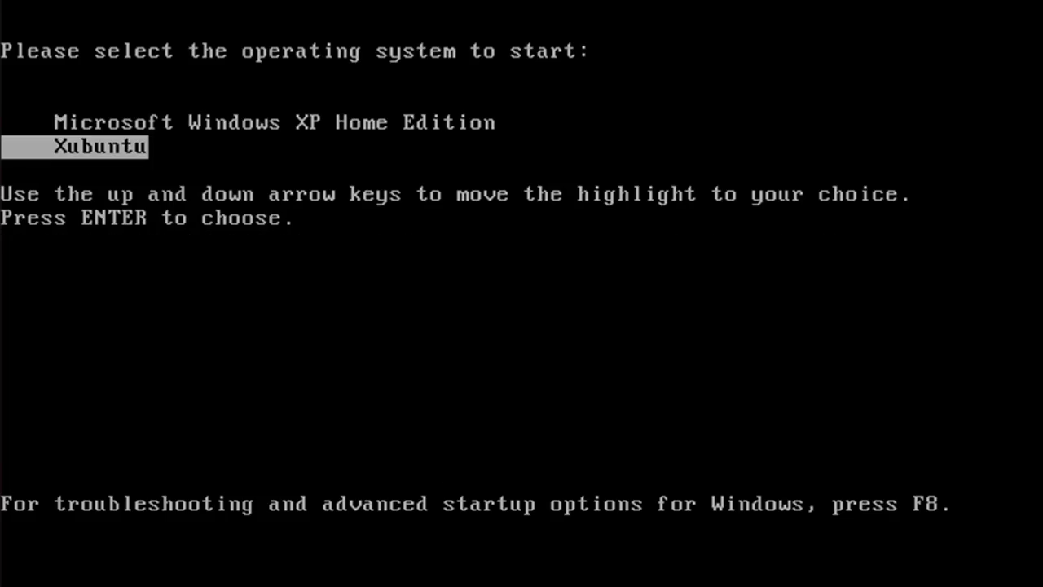
key(Up)
key(Down)
key(Return)
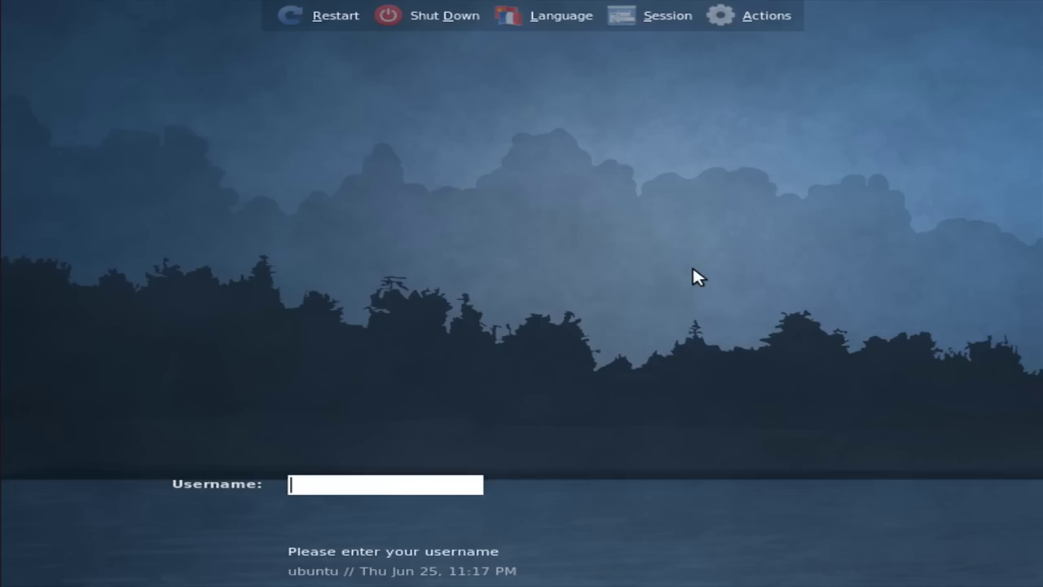
Step: Log in by entering the new account's username and password
text(adamcoster)
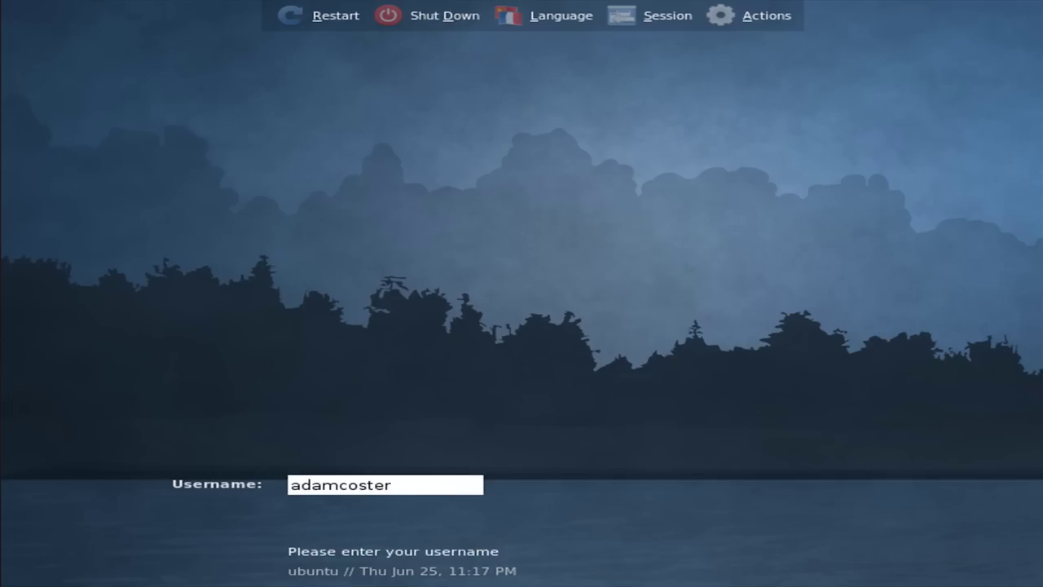
key(Return)
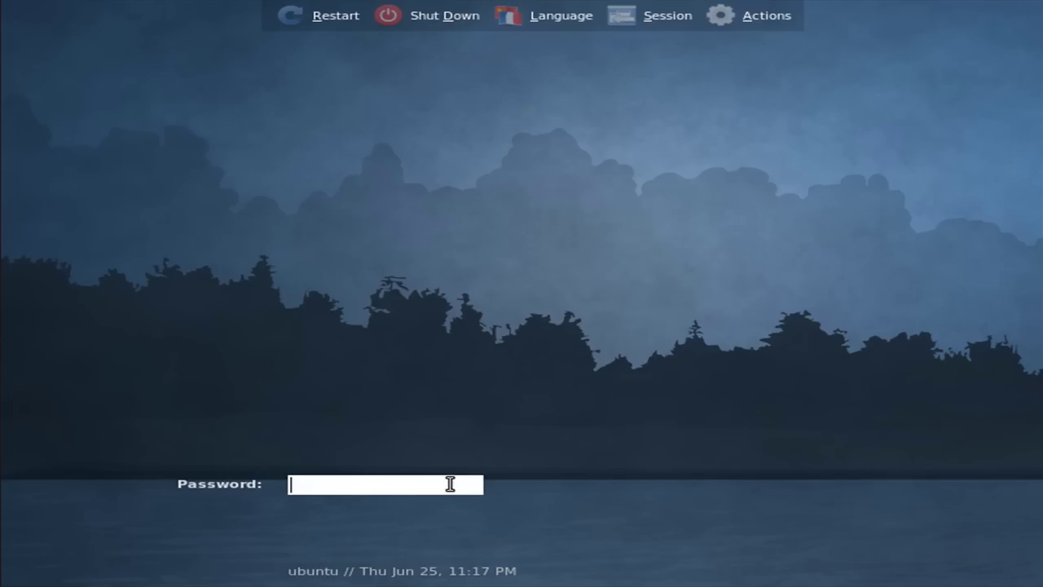
text(••••)
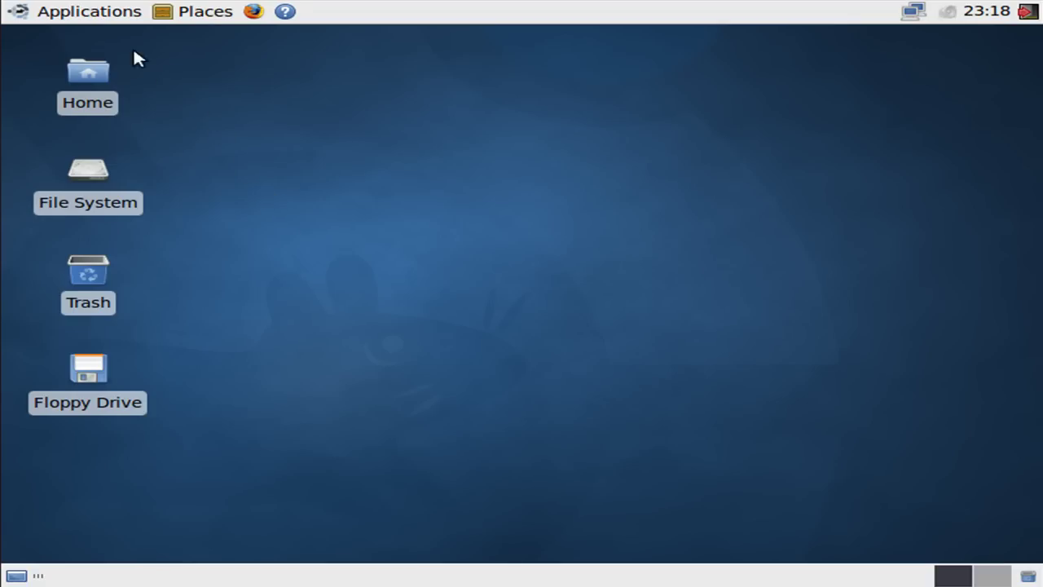
click(82, 16)
click(86, 16)
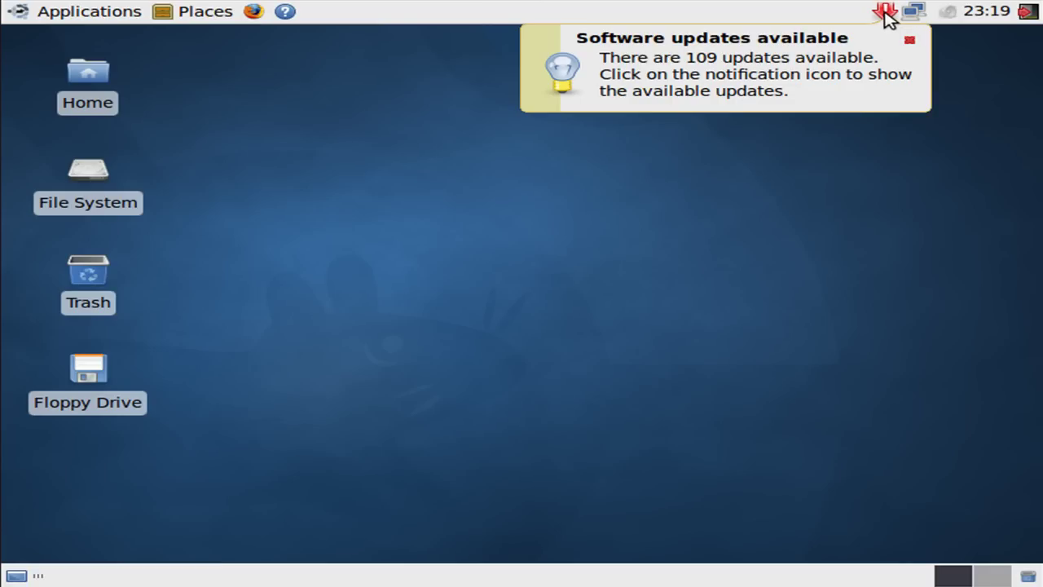
Step: Open Update Manager from the tray, scroll its security updates, and dismiss the updates notice
click(886, 15)
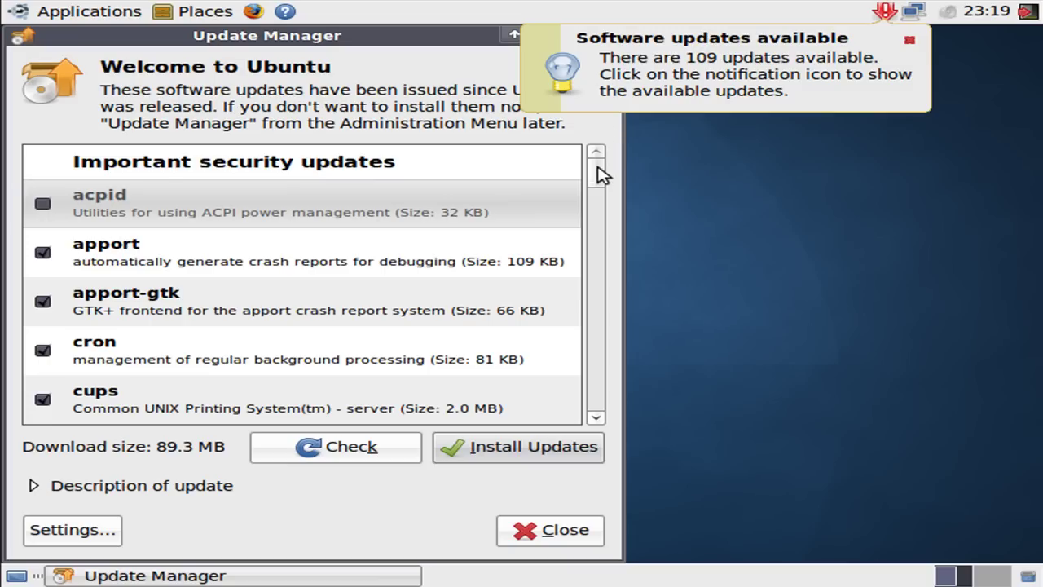
mouse_move(595, 174)
mouse_down()
mouse_move(603, 274)
mouse_move(598, 166)
mouse_up()
click(910, 40)
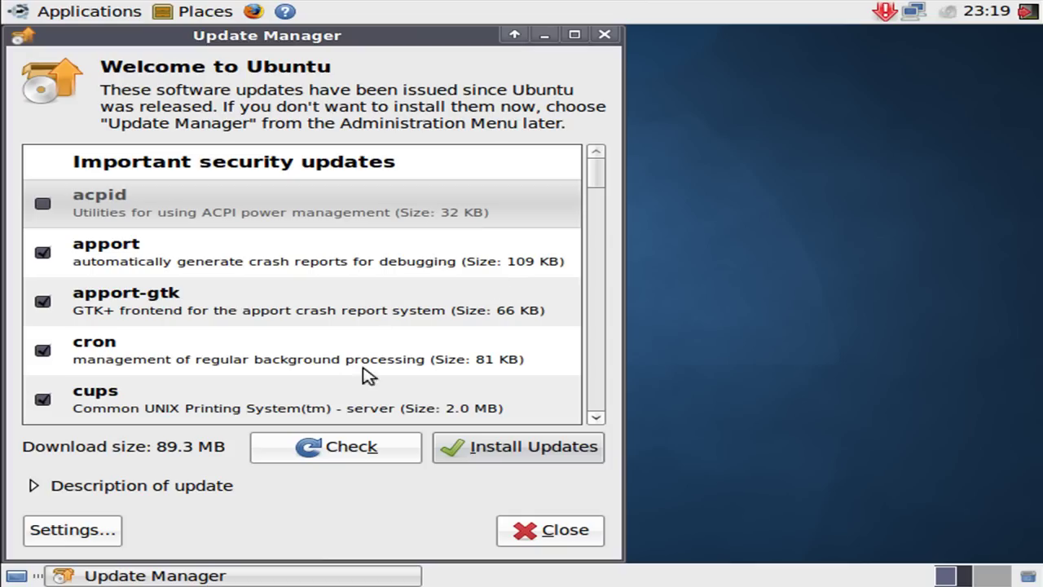
click(529, 540)
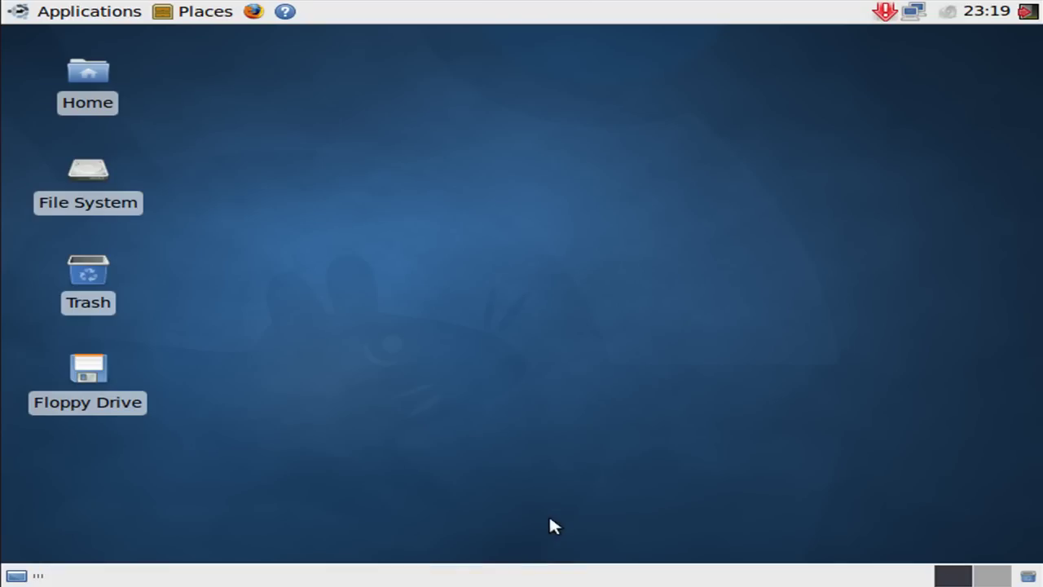